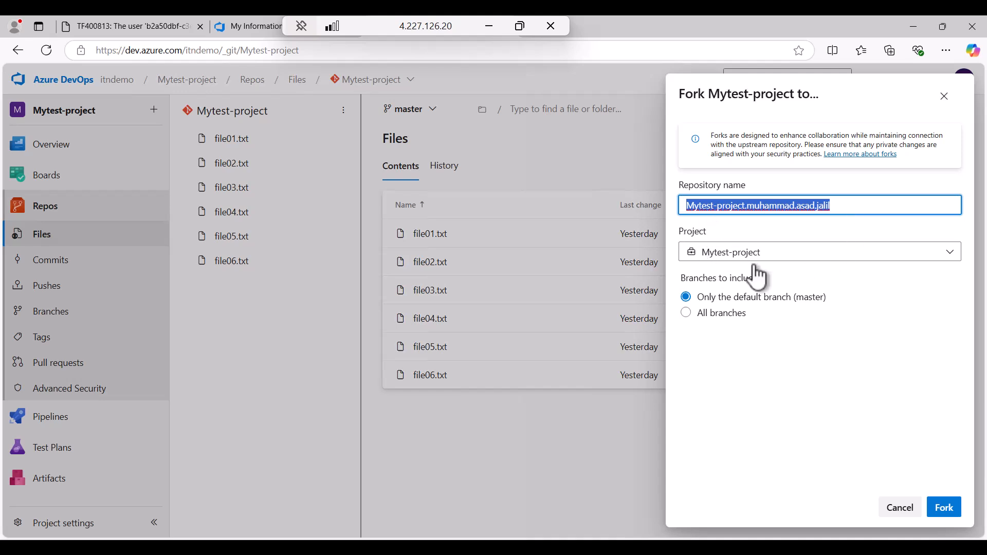
# Fork Mytest-project into the same project as Copy_Mytest-project, including only the default branch (master).
pyautogui.click(829, 256)
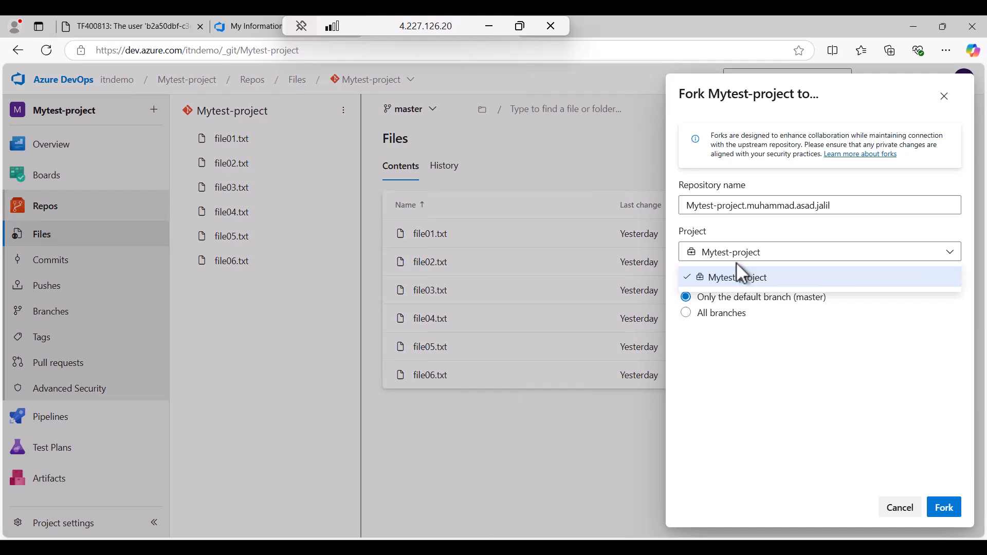
pyautogui.click(726, 358)
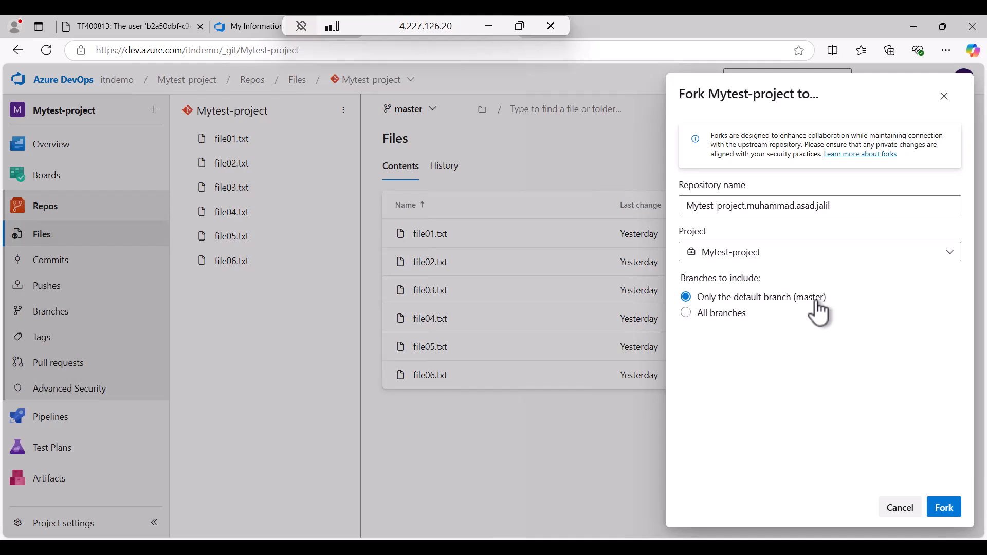
pyautogui.click(842, 204)
pyautogui.press('BackSpace')
pyautogui.press('BackSpace')
pyautogui.press('BackSpace')
pyautogui.press('BackSpace')
pyautogui.press('BackSpace')
pyautogui.press('BackSpace')
pyautogui.press('BackSpace')
pyautogui.press('BackSpace')
pyautogui.press('BackSpace')
pyautogui.press('BackSpace')
pyautogui.press('BackSpace')
pyautogui.press('BackSpace')
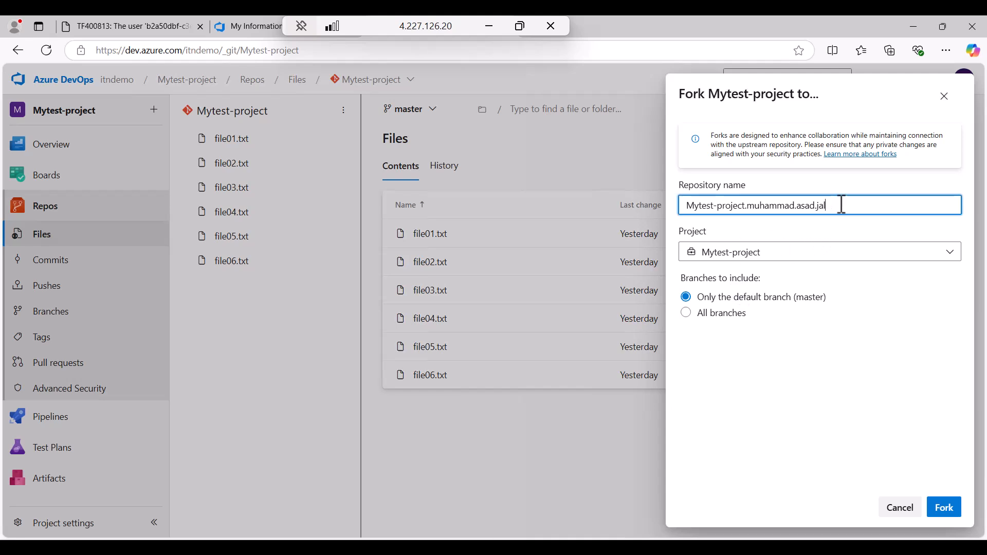
pyautogui.press('BackSpace')
pyautogui.press('BackSpace')
pyautogui.press('BackSpace')
pyautogui.press('BackSpace')
pyautogui.press('BackSpace')
pyautogui.press('BackSpace')
pyautogui.press('BackSpace')
pyautogui.press('BackSpace')
pyautogui.press('BackSpace')
pyautogui.press('Home')
pyautogui.write('Copy')
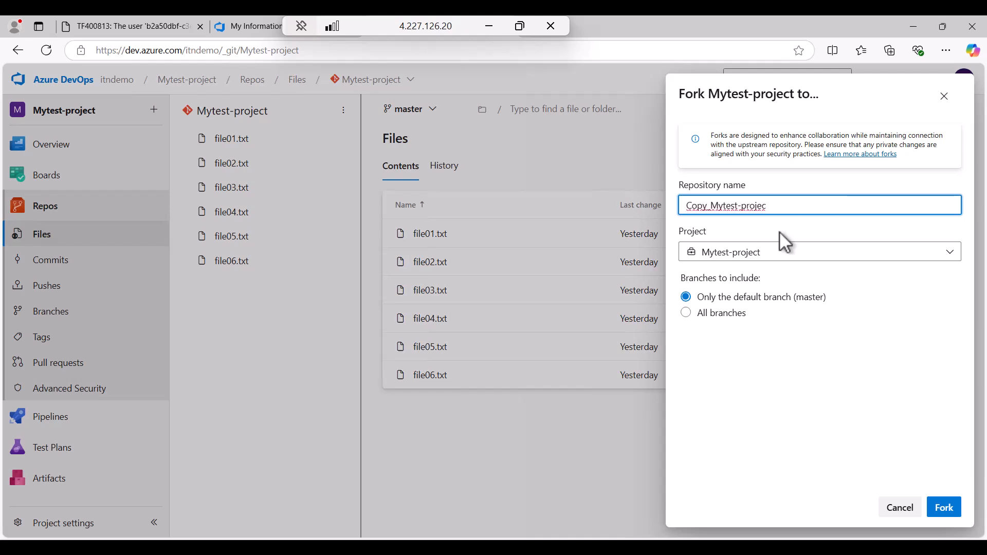
pyautogui.click(773, 206)
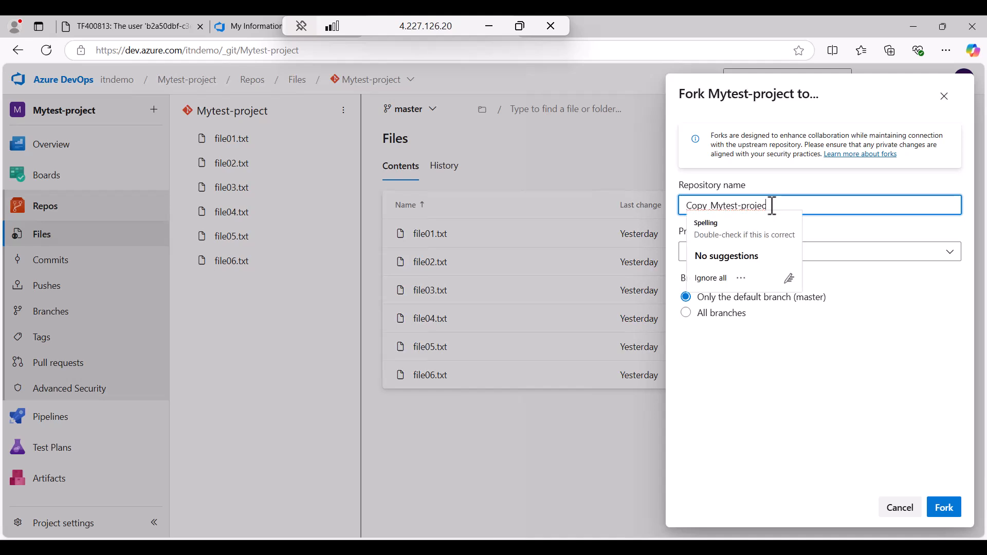
pyautogui.click(793, 392)
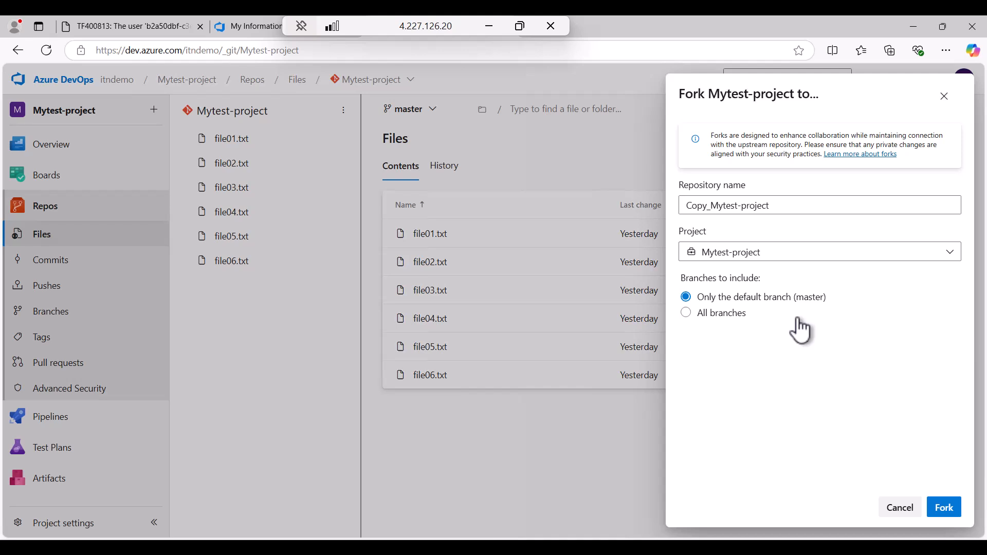
pyautogui.click(950, 510)
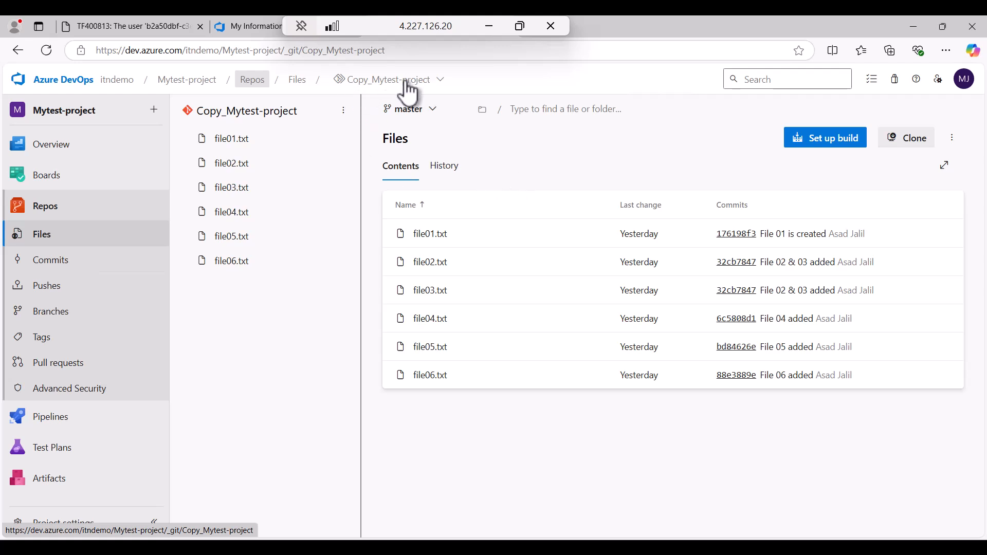
# Delete the Copy_Mytest-project repository through repository management, confirming with its name.
pyautogui.click(441, 80)
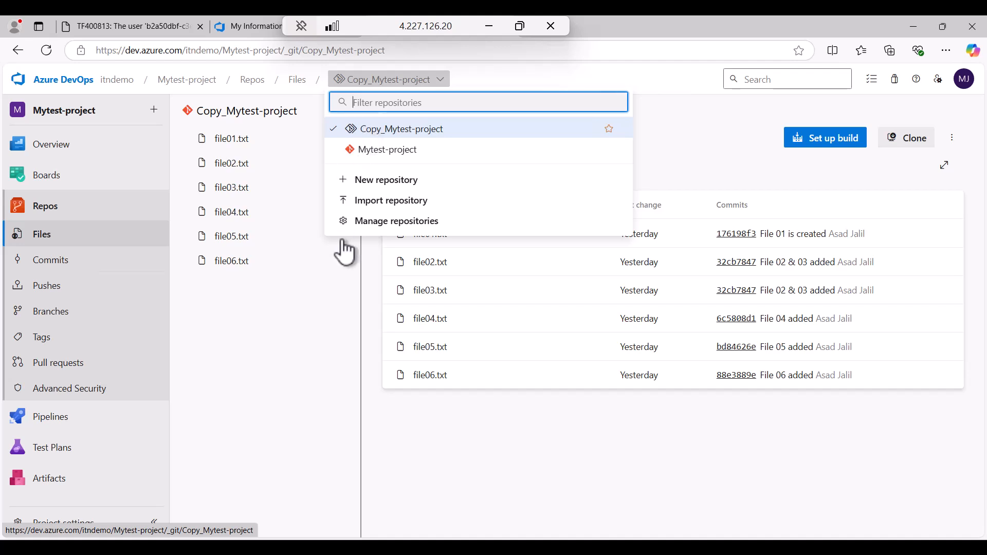
pyautogui.click(394, 221)
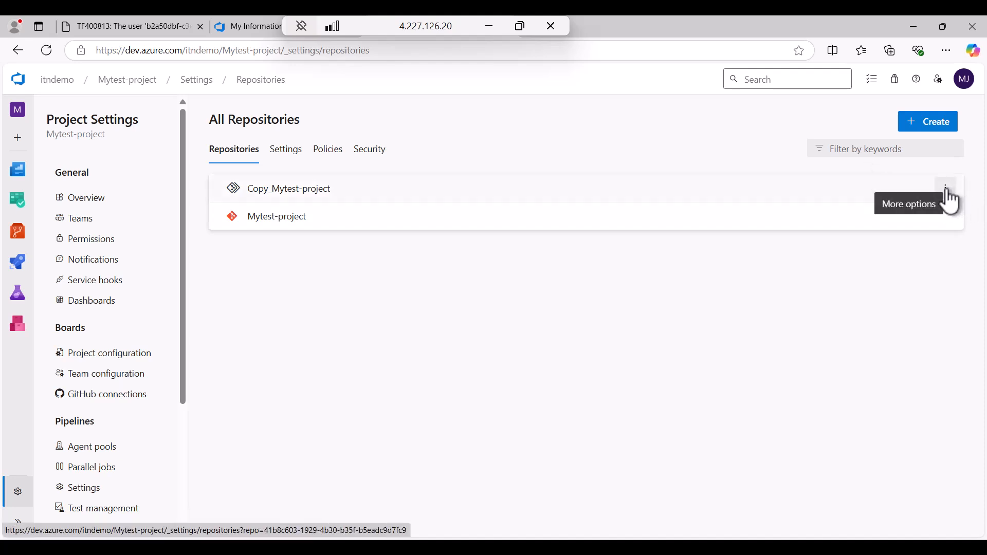
pyautogui.click(947, 191)
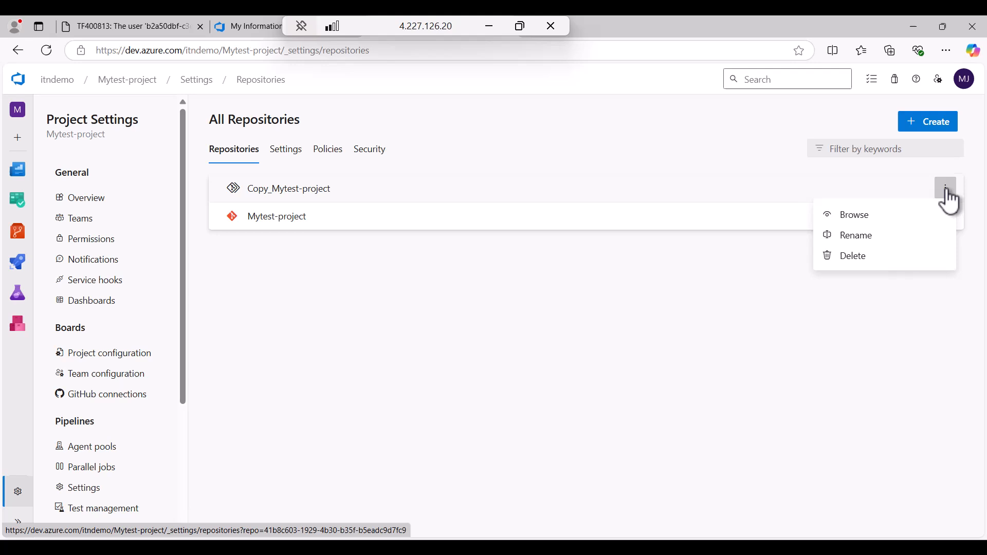
pyautogui.click(854, 257)
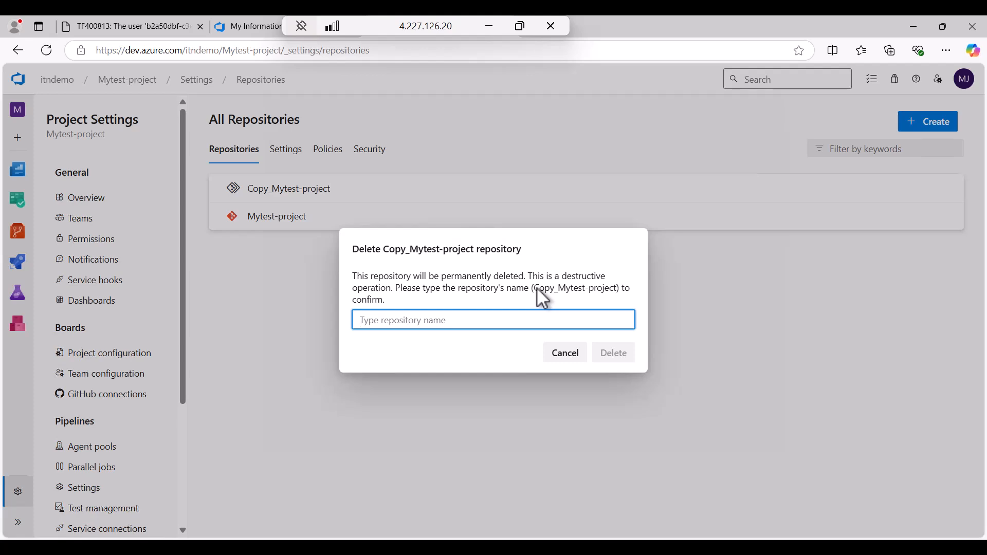
pyautogui.moveTo(537, 288); pyautogui.dragTo(617, 289)
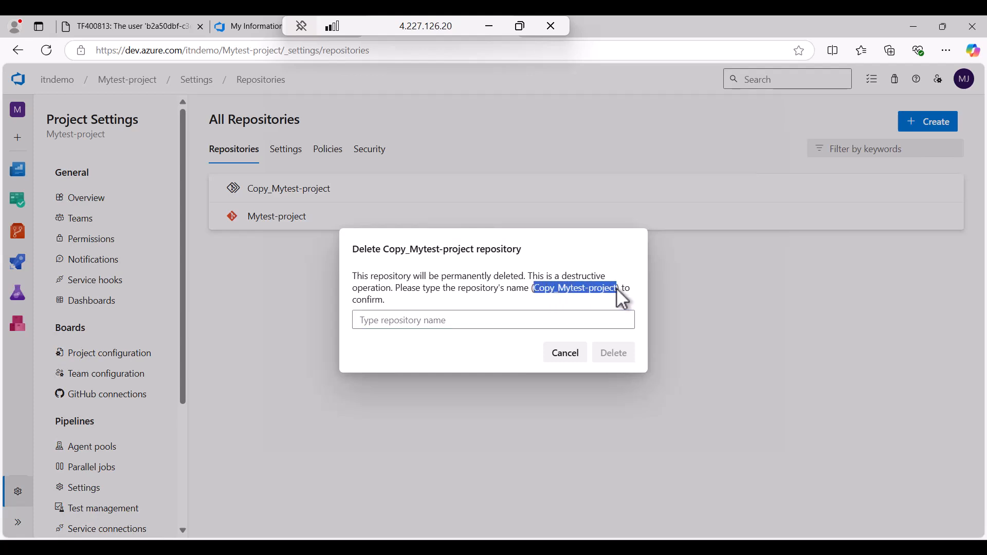
pyautogui.hotkey('ctrl', 'c')
pyautogui.click(464, 322)
pyautogui.hotkey('ctrl', 'v')
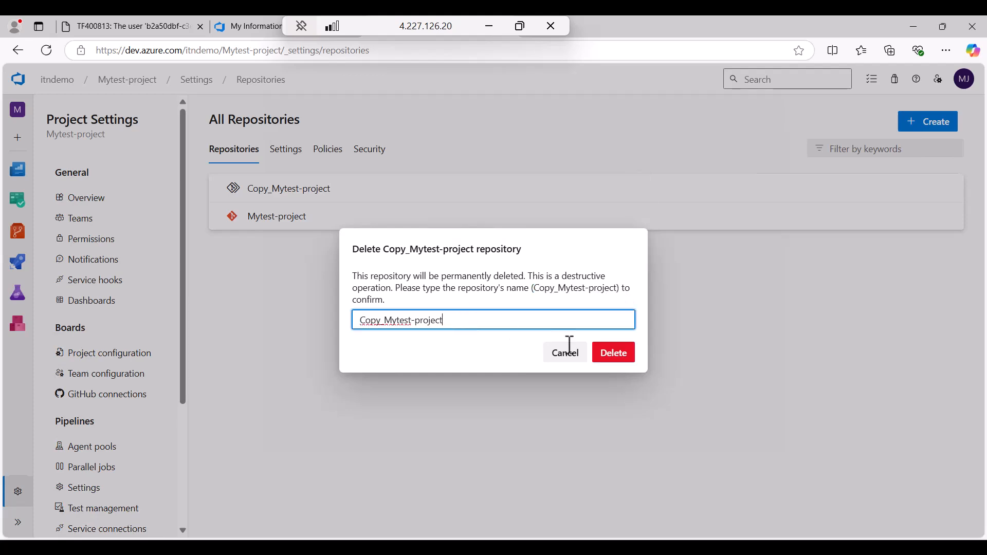
pyautogui.click(613, 353)
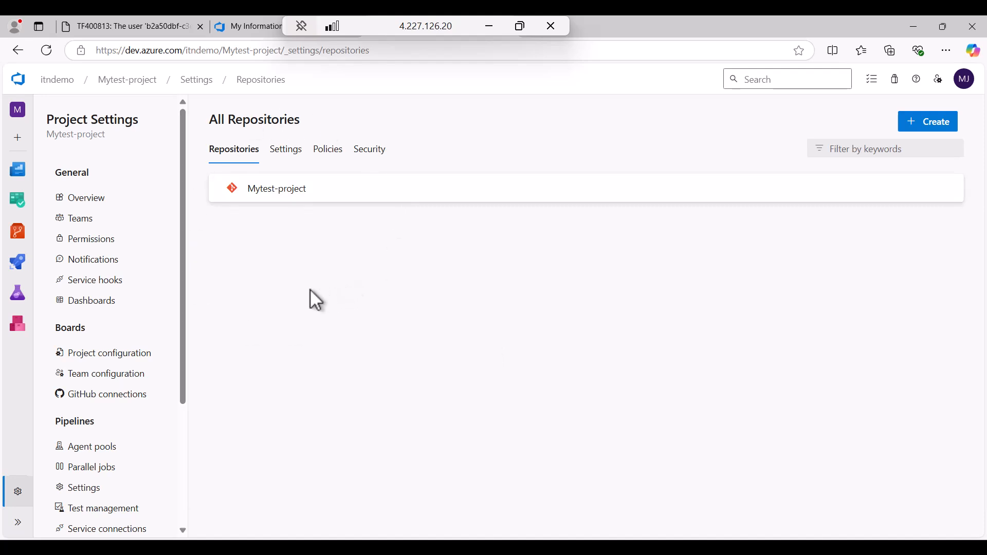
# In the Mytest-project repository, create a branch named Dev based on master and set it as the default branch.
pyautogui.click(278, 196)
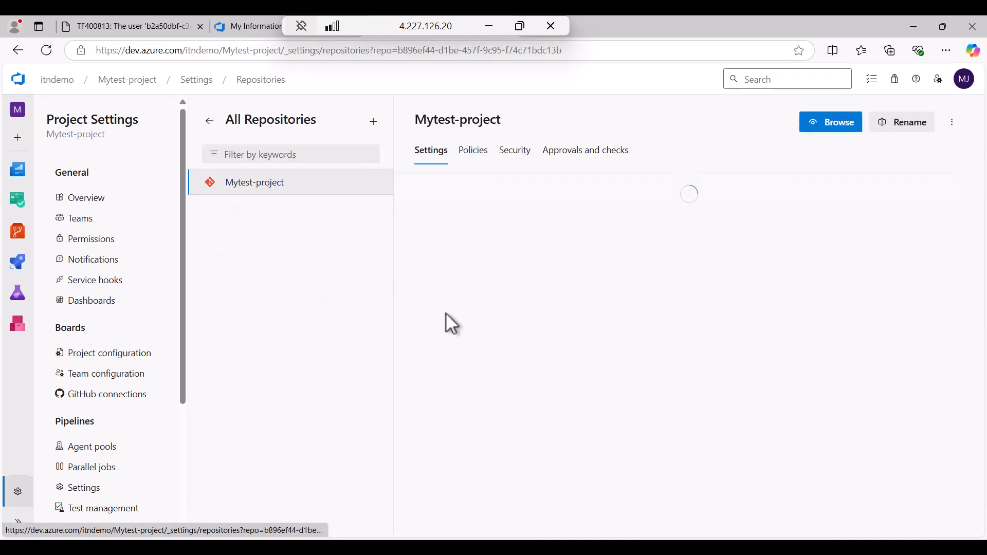
pyautogui.click(18, 231)
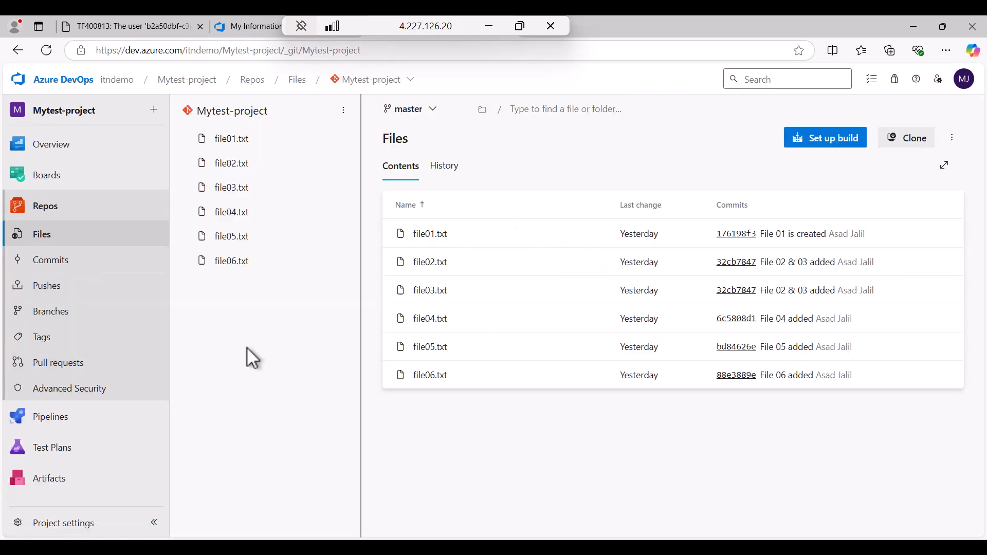
pyautogui.click(57, 320)
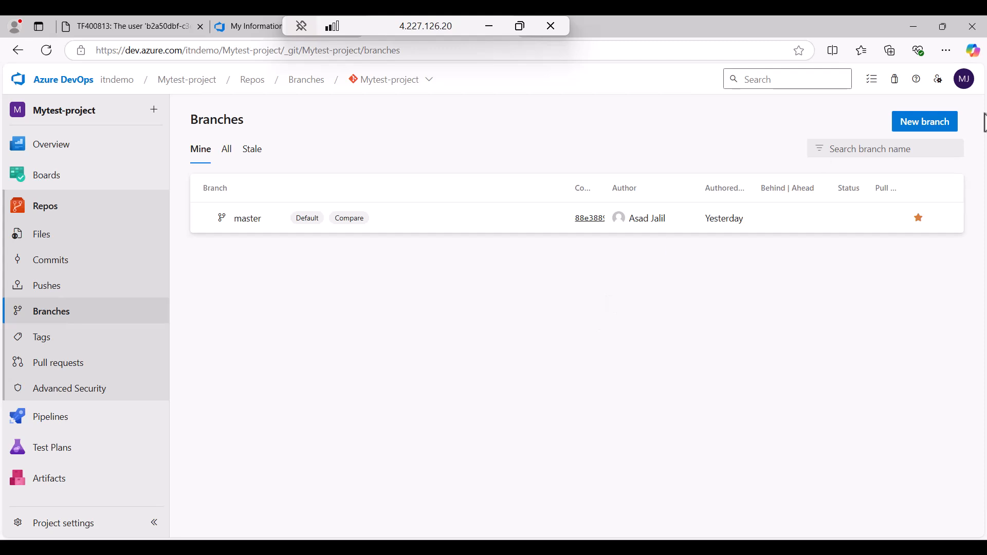
pyautogui.click(925, 123)
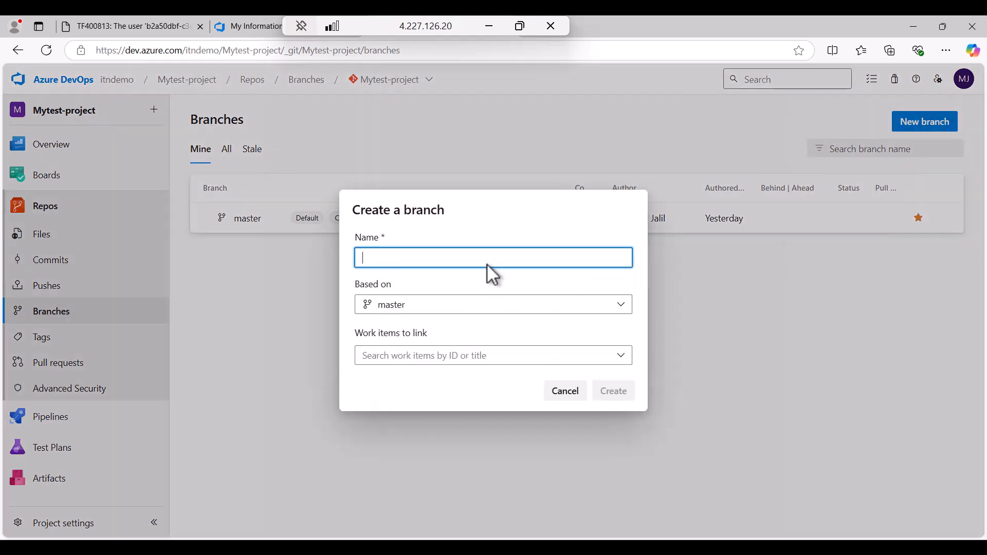
pyautogui.write('Dev')
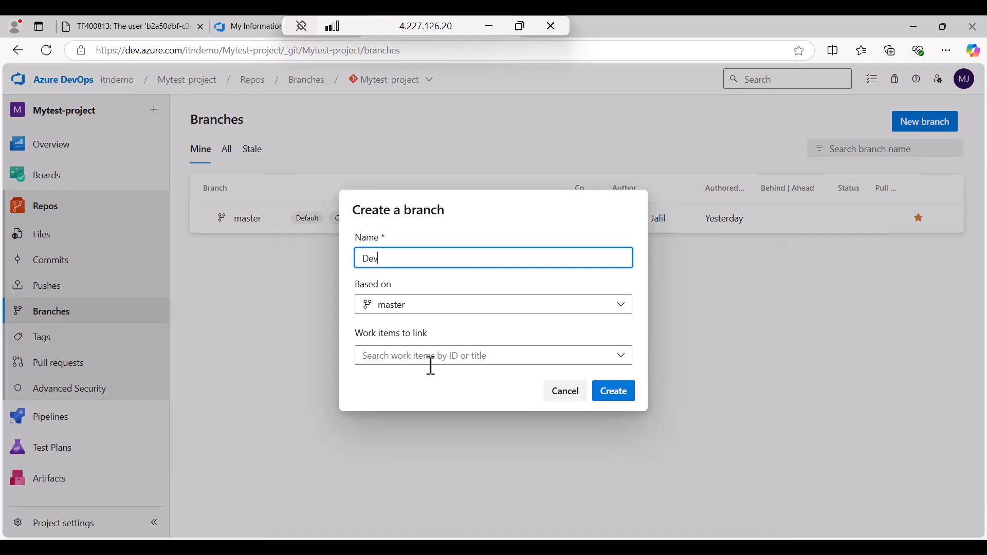
pyautogui.click(625, 391)
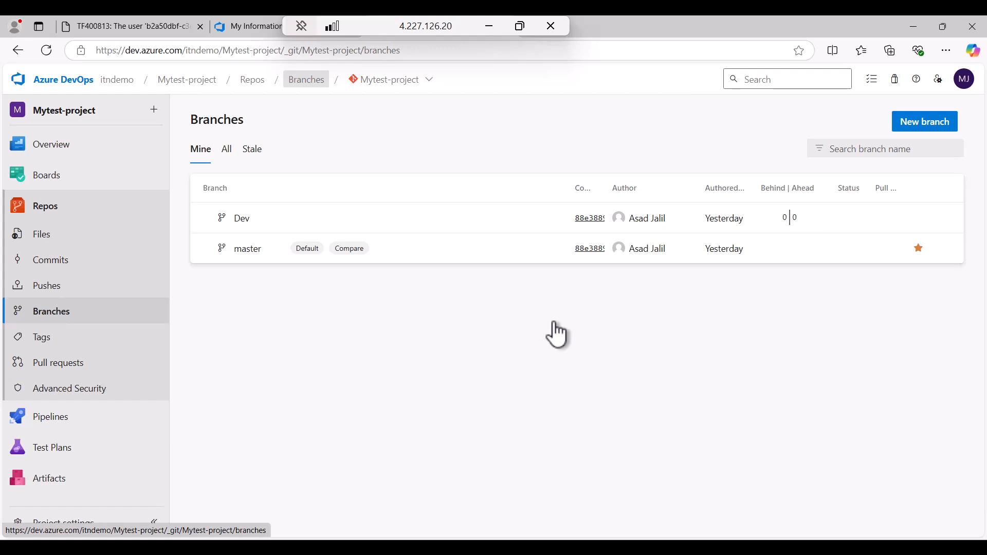
pyautogui.click(946, 219)
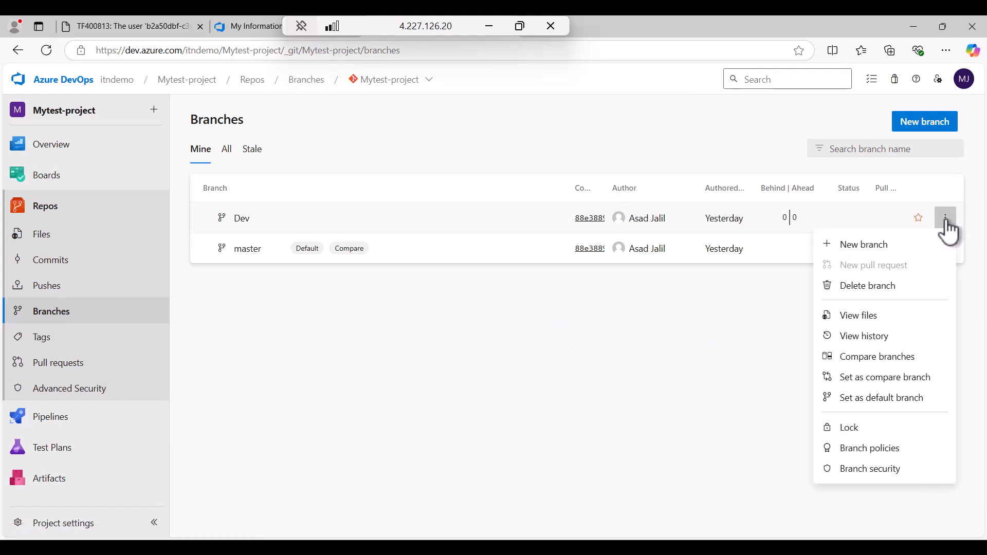
pyautogui.click(883, 399)
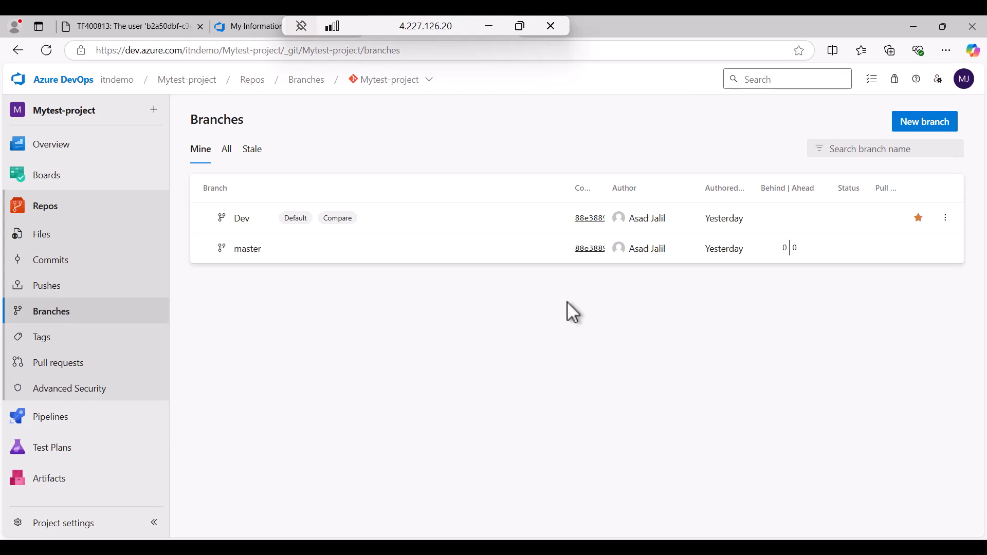
# Create a branch named Release based on Dev.
pyautogui.click(923, 126)
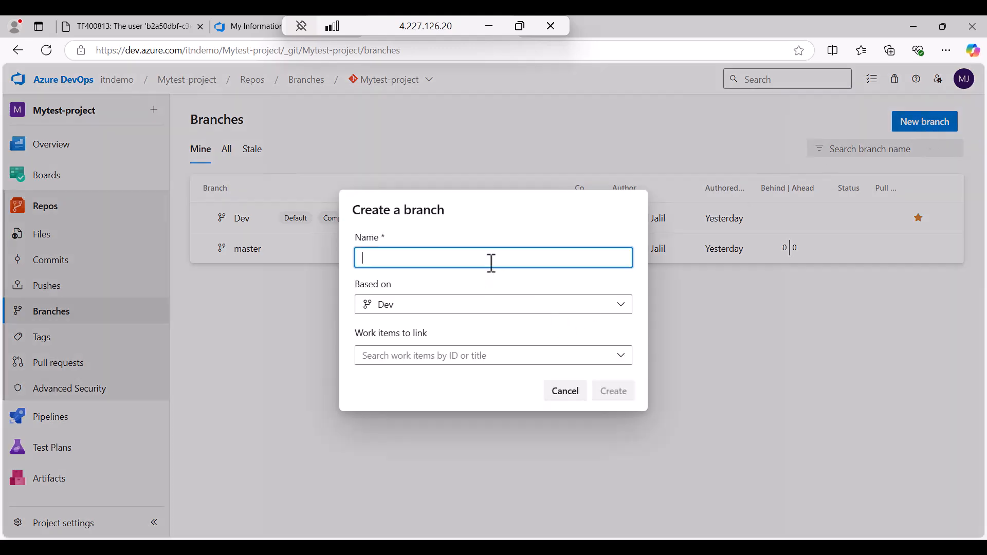
pyautogui.write('Re')
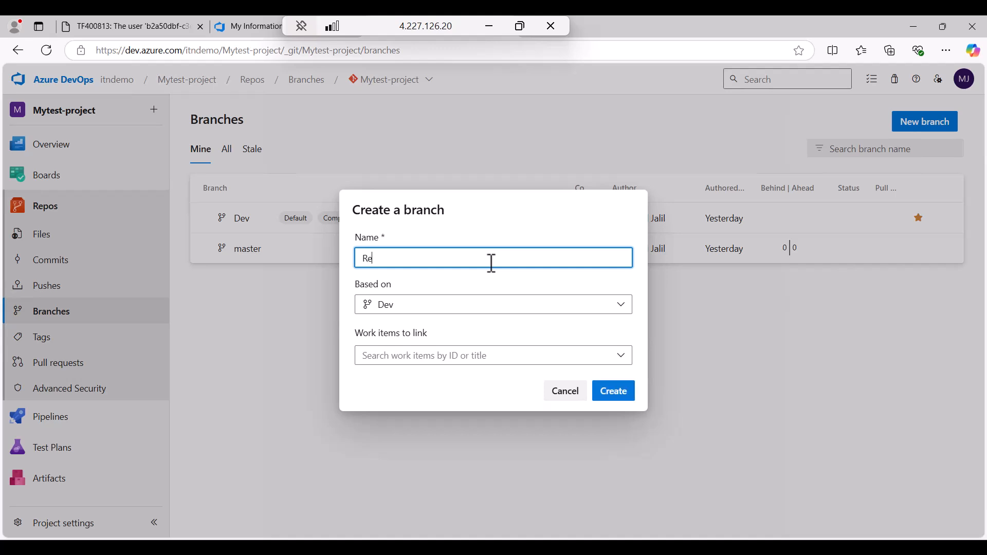
pyautogui.write('lease')
pyautogui.click(610, 391)
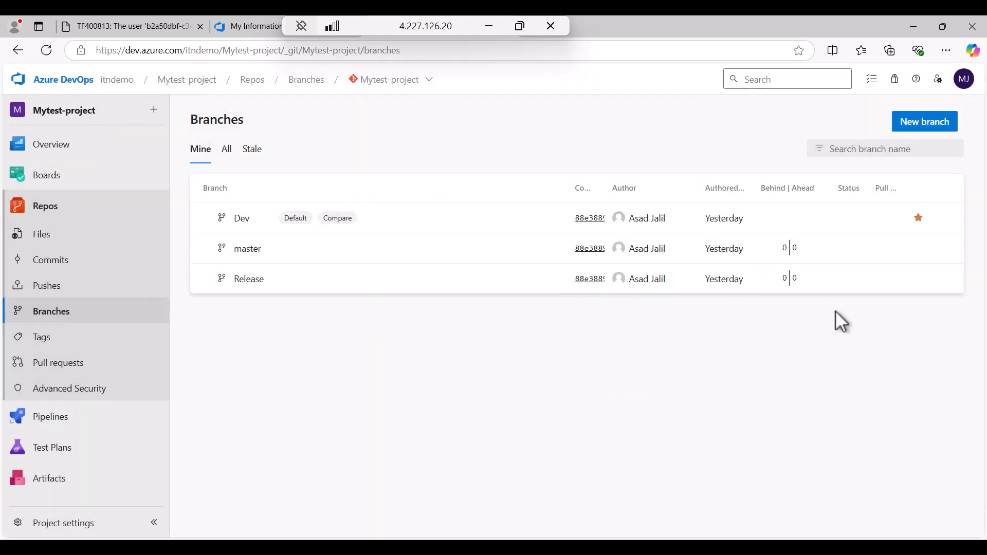
# Create a branch named Feature based on Dev, and set master as the compare branch.
pyautogui.click(914, 123)
pyautogui.write('Feture')
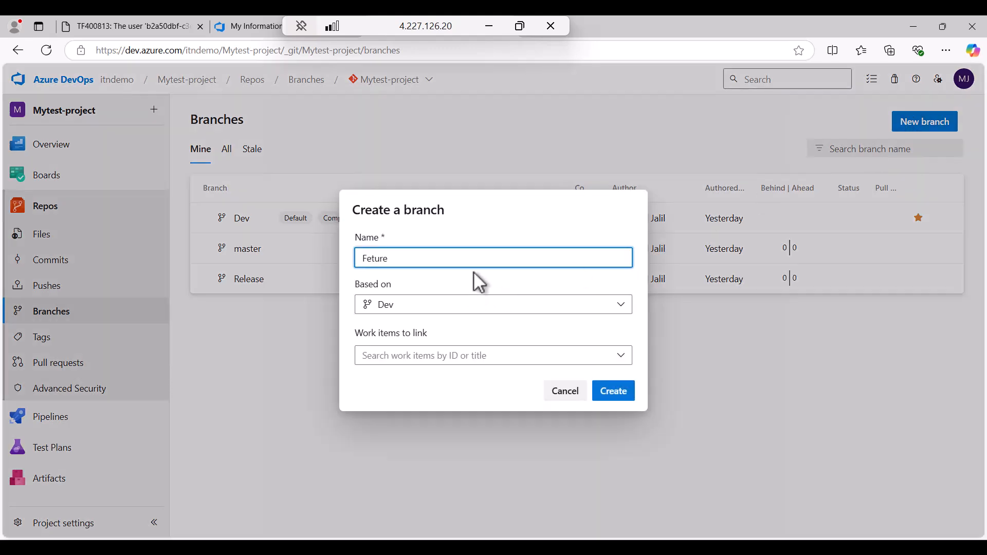
pyautogui.press('Left')
pyautogui.press('Left')
pyautogui.press('Left')
pyautogui.press('Left')
pyautogui.write('a')
pyautogui.click(602, 397)
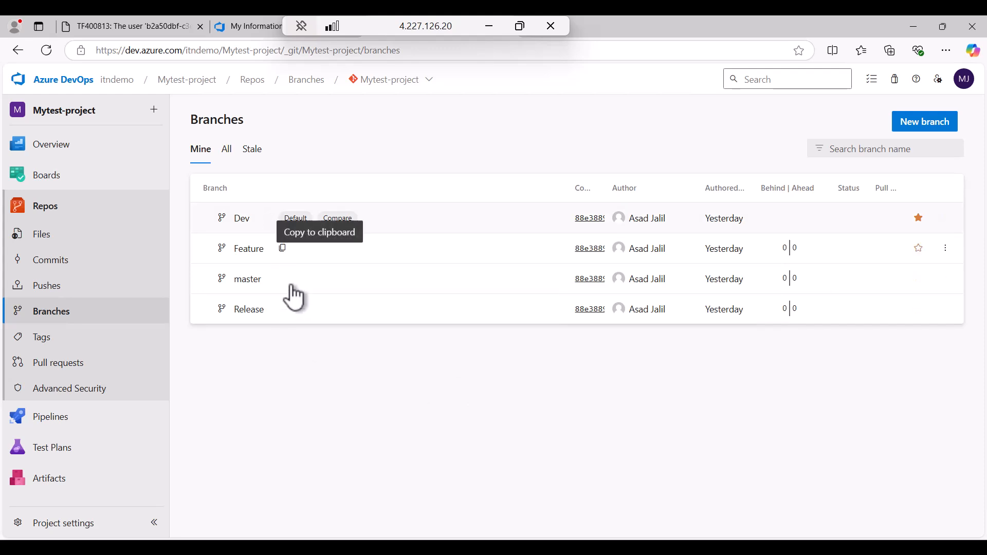
pyautogui.click(947, 281)
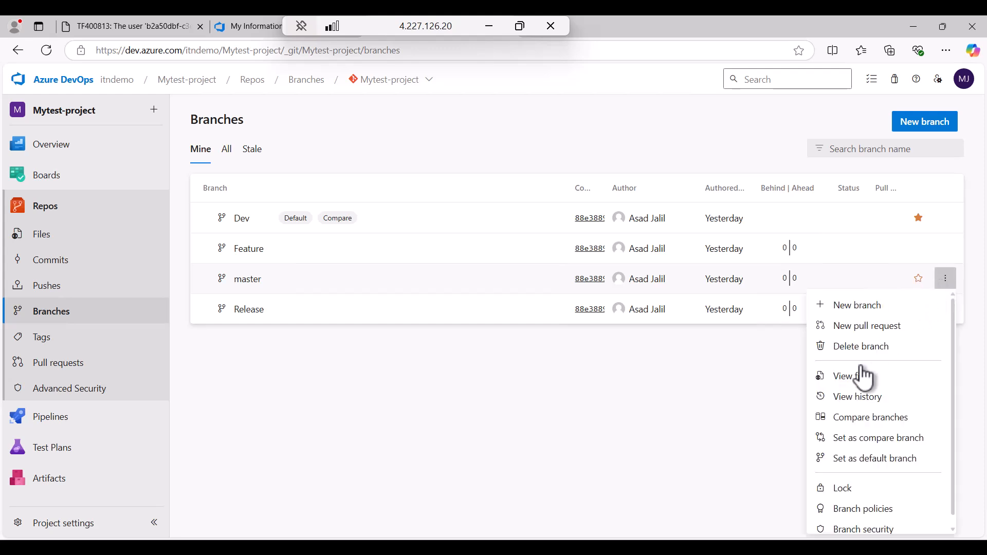
pyautogui.click(863, 442)
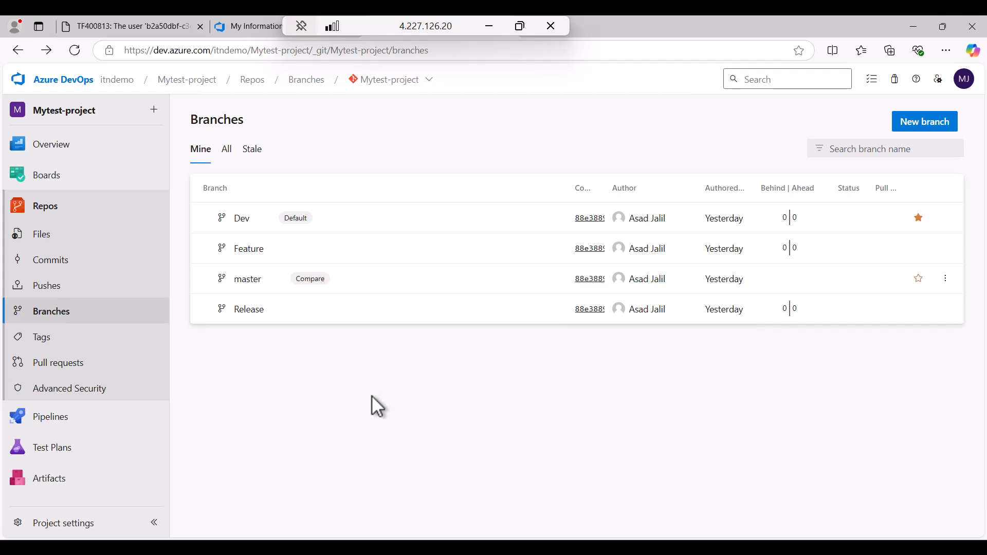
# Add the second line "New line added" to file01.txt in the Dev branch and commit it with the comment "Updated file01.txt".
pyautogui.click(241, 219)
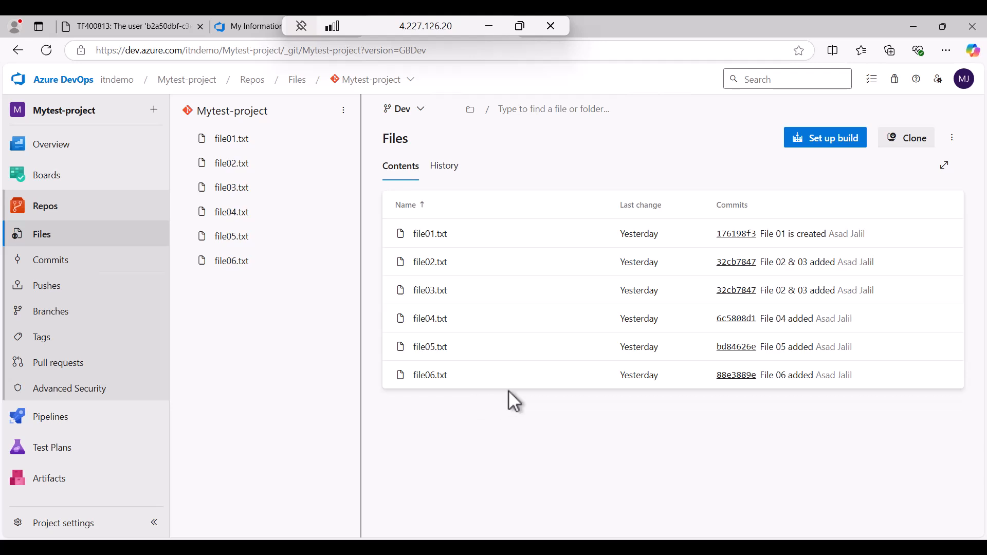
pyautogui.click(431, 235)
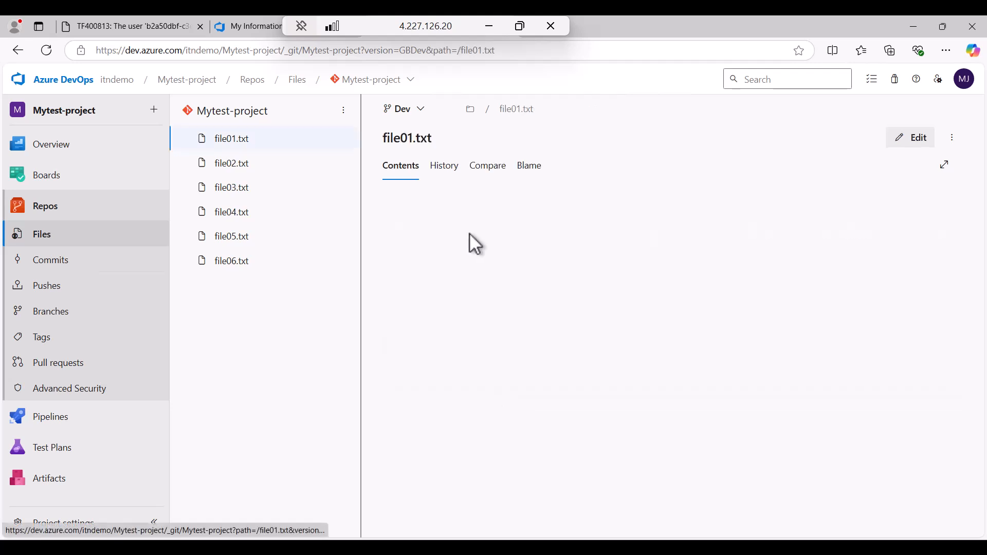
pyautogui.click(913, 137)
pyautogui.click(496, 197)
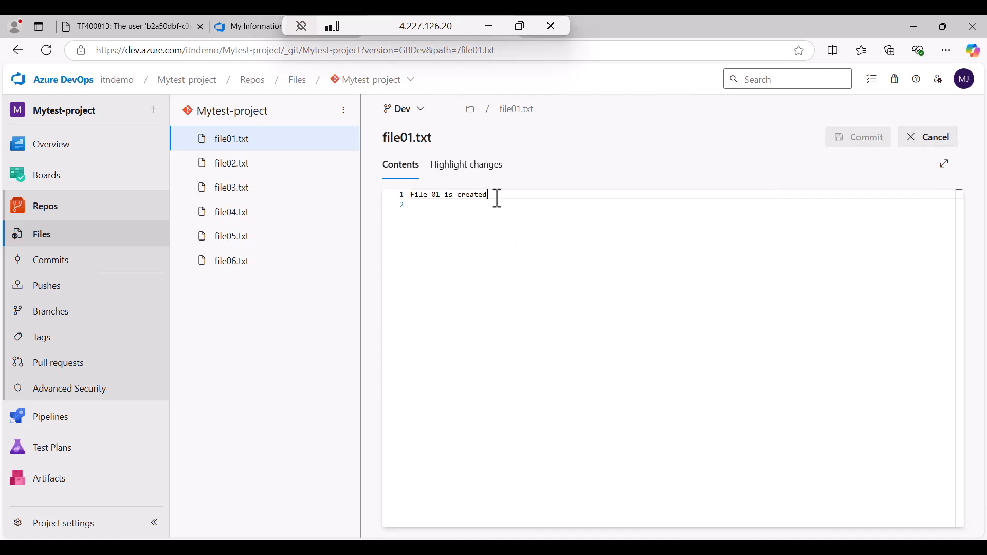
pyautogui.press('Return')
pyautogui.write('New')
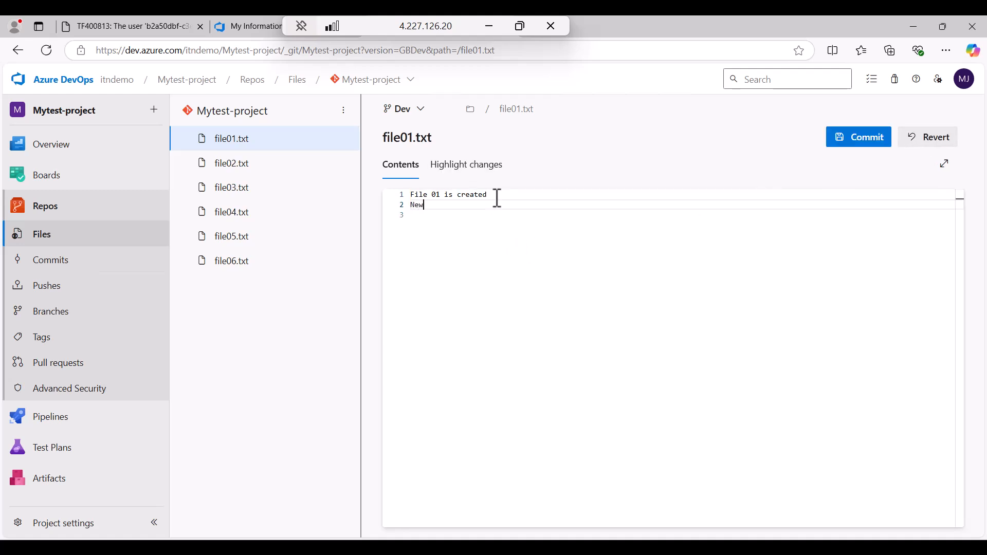
pyautogui.write(' line added')
pyautogui.click(862, 137)
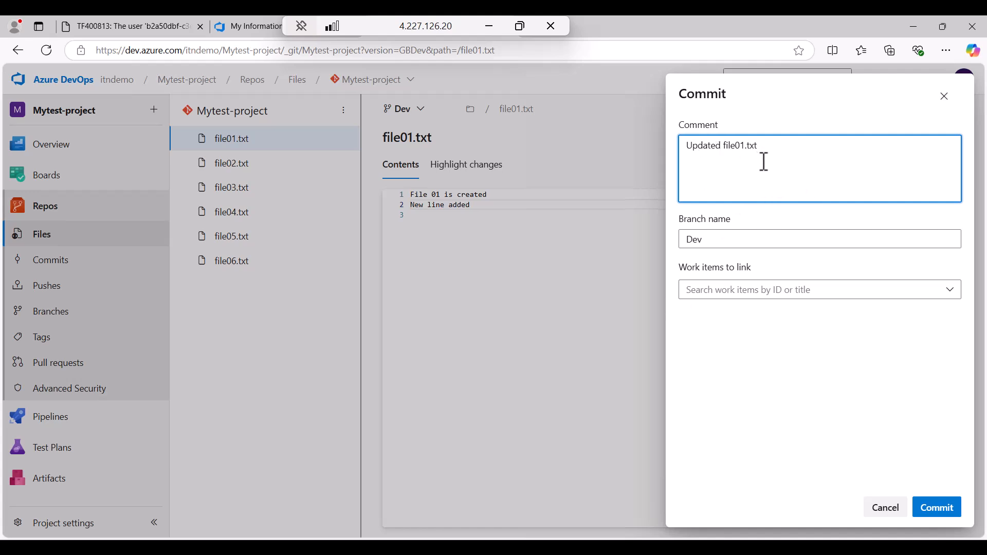
pyautogui.click(930, 498)
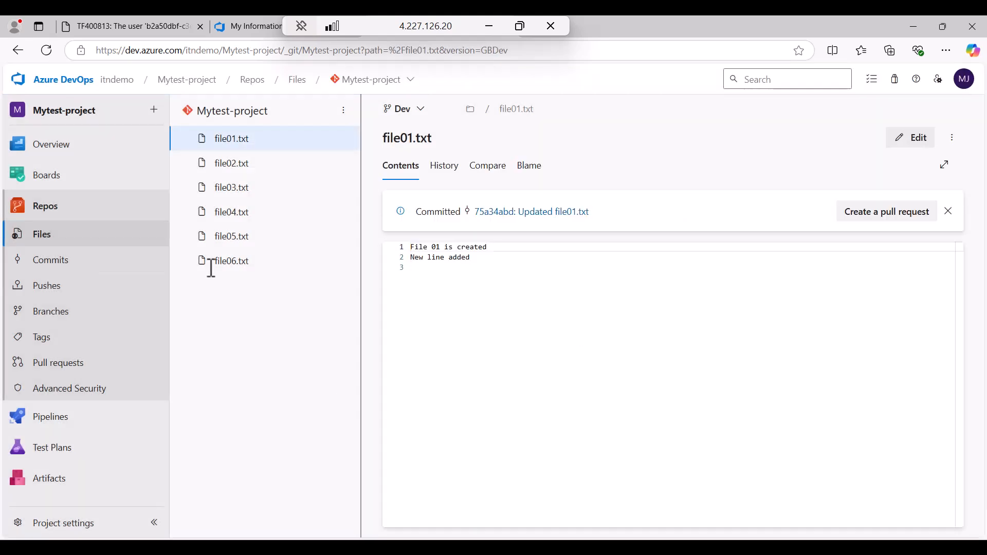
# Add the second line "Line 2 added" to file05.txt in the Dev branch and commit it with the comment "Updated file05.txt".
pyautogui.click(236, 241)
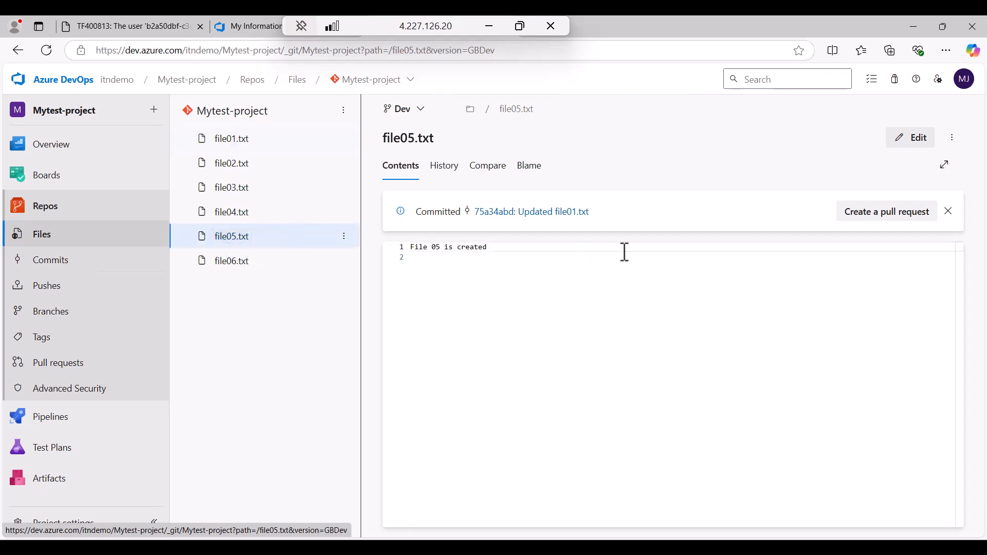
pyautogui.click(917, 142)
pyautogui.write('Line 2 added')
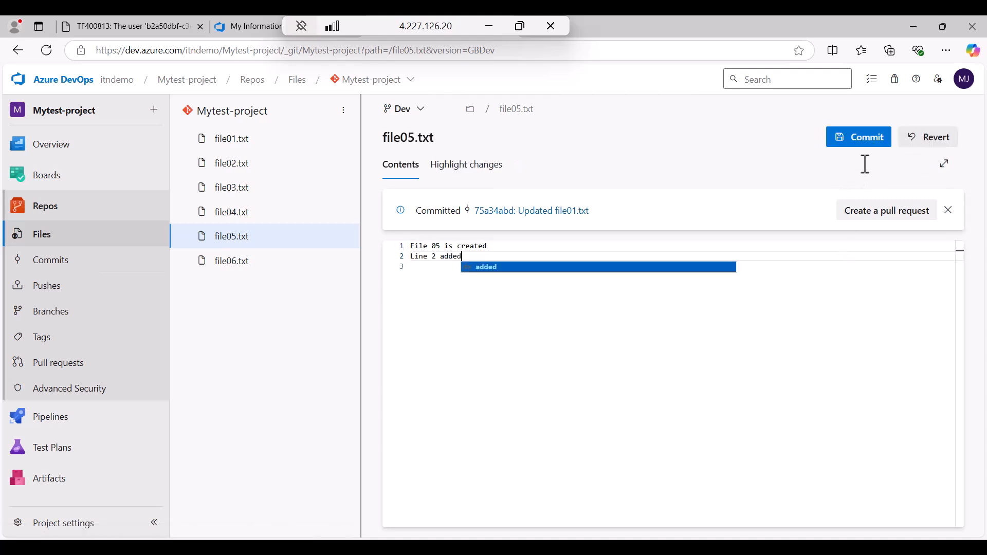
pyautogui.click(868, 150)
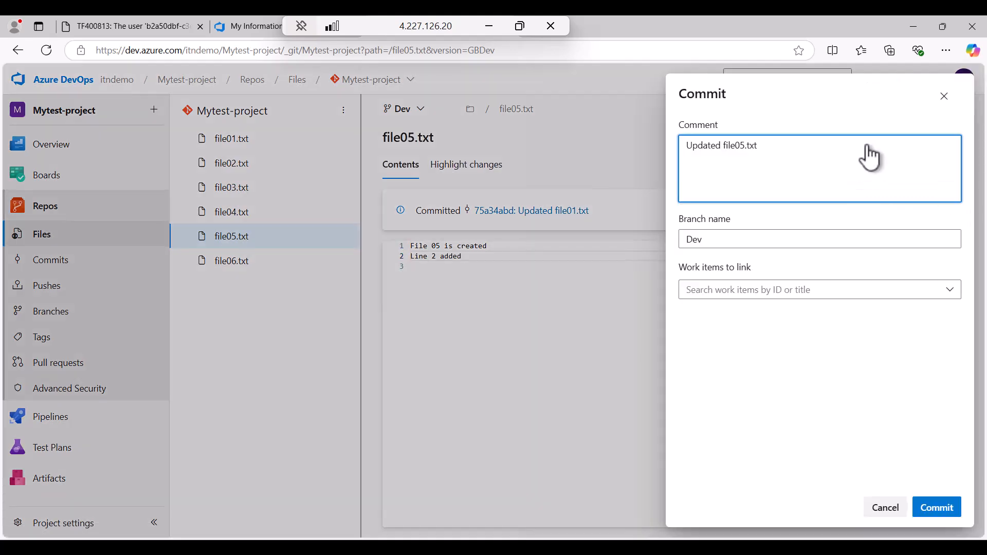
pyautogui.click(933, 507)
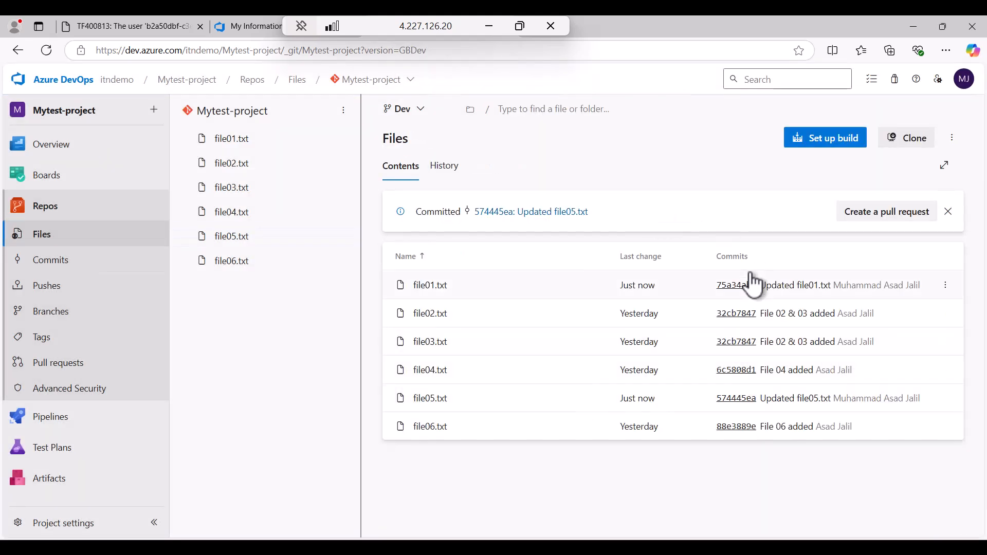
# Create a new file named file07.txt in the root of the Dev branch.
pyautogui.click(952, 137)
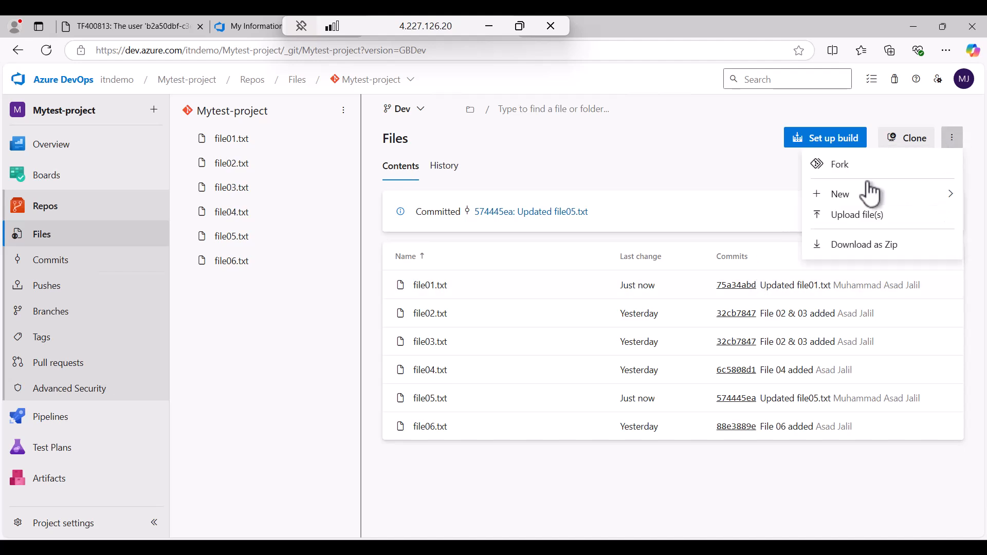
pyautogui.moveTo(846, 196)
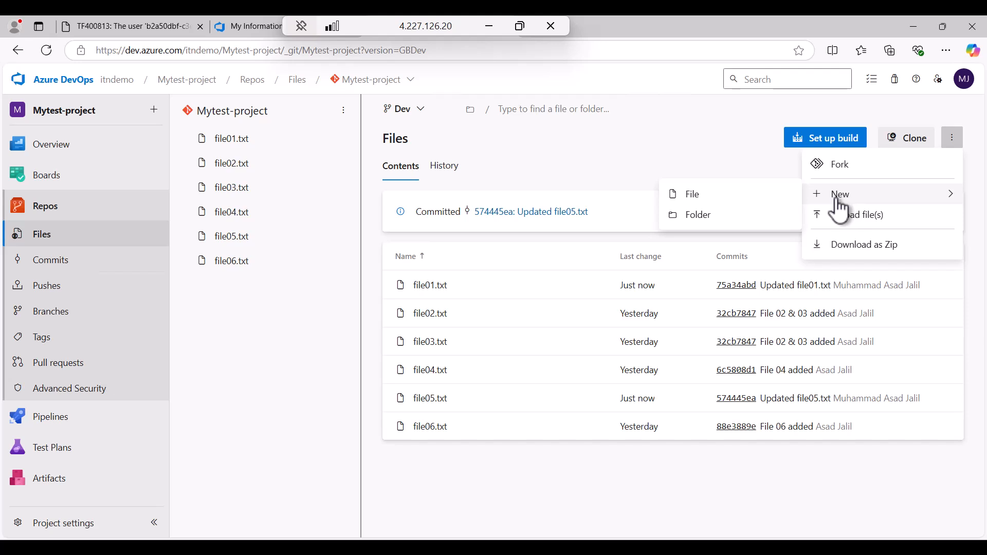
pyautogui.click(729, 196)
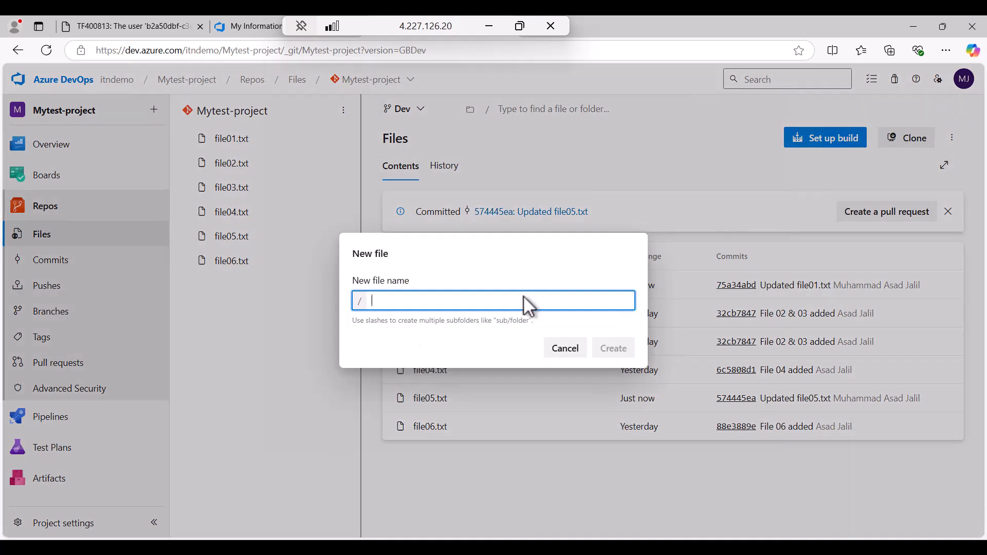
pyautogui.write('file07.txt')
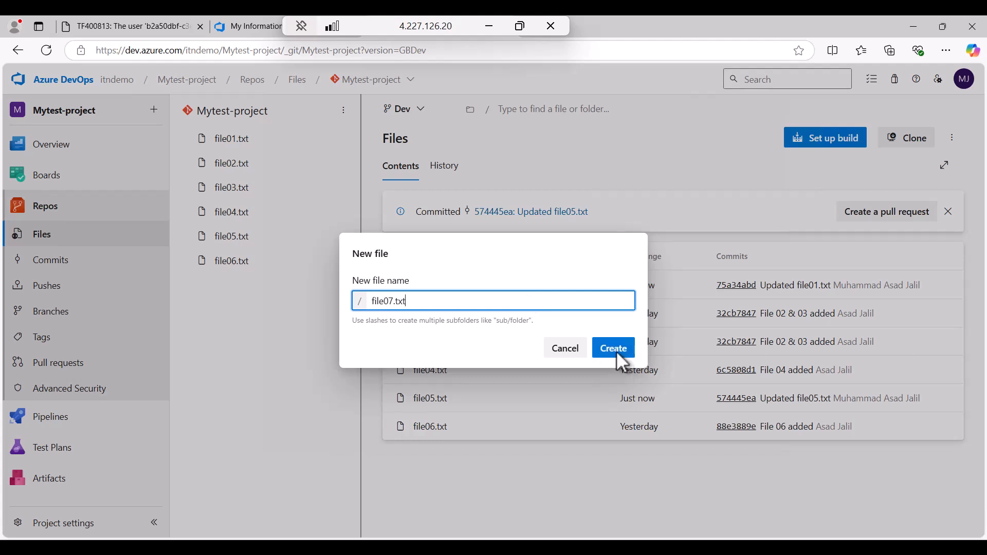
pyautogui.click(617, 354)
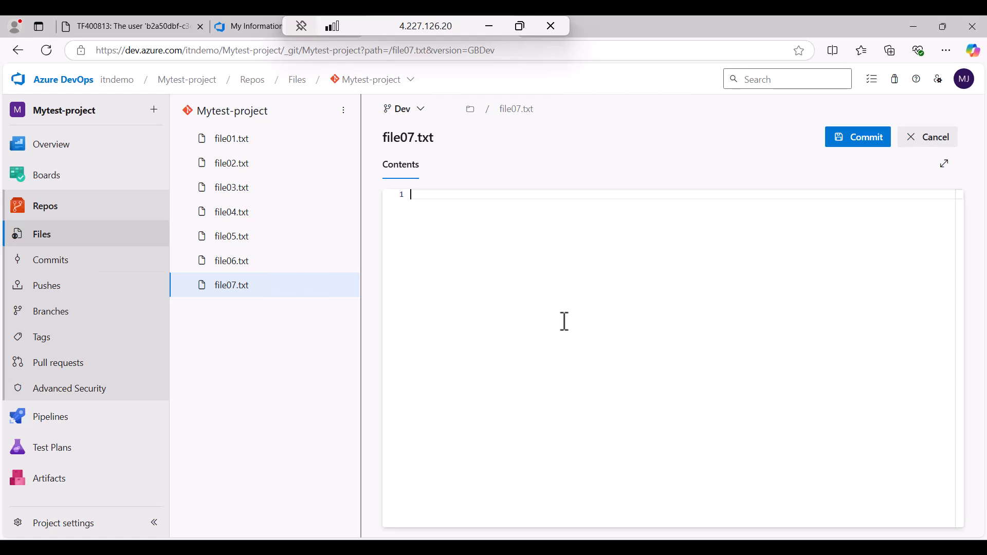
# Enter "File 07 created" as the content of file07.txt and commit it to Dev with the comment "Added file07.txt".
pyautogui.write('File')
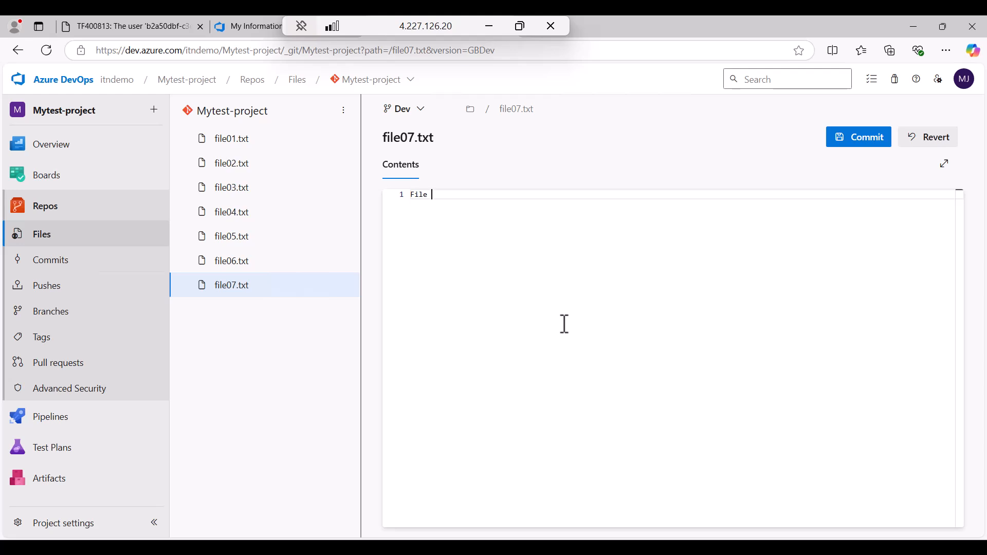
pyautogui.write(' 07 created')
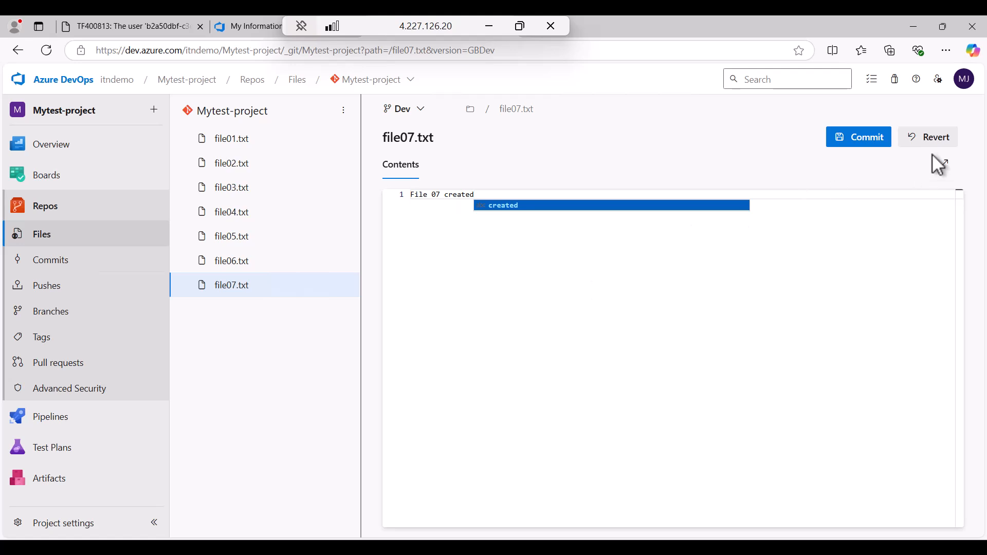
pyautogui.click(858, 136)
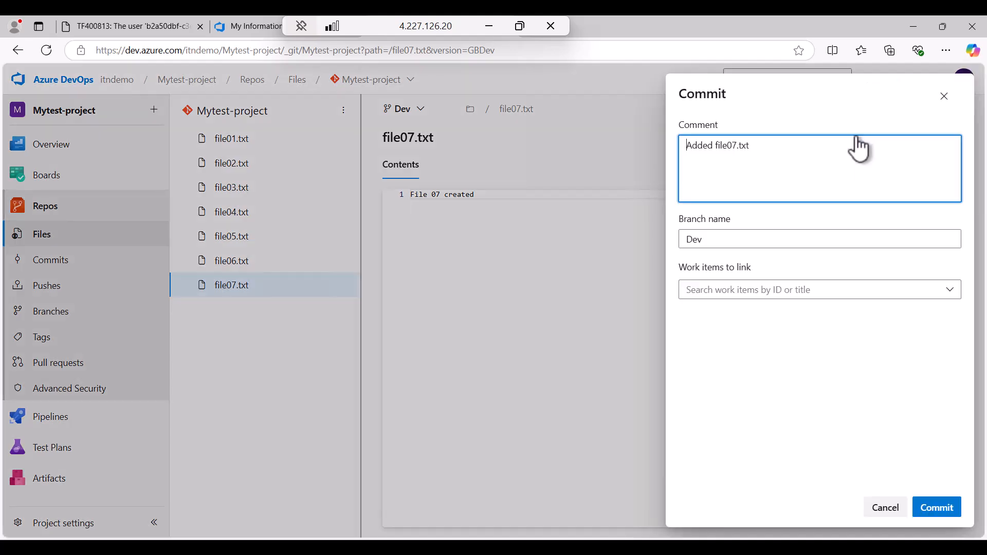
pyautogui.click(936, 509)
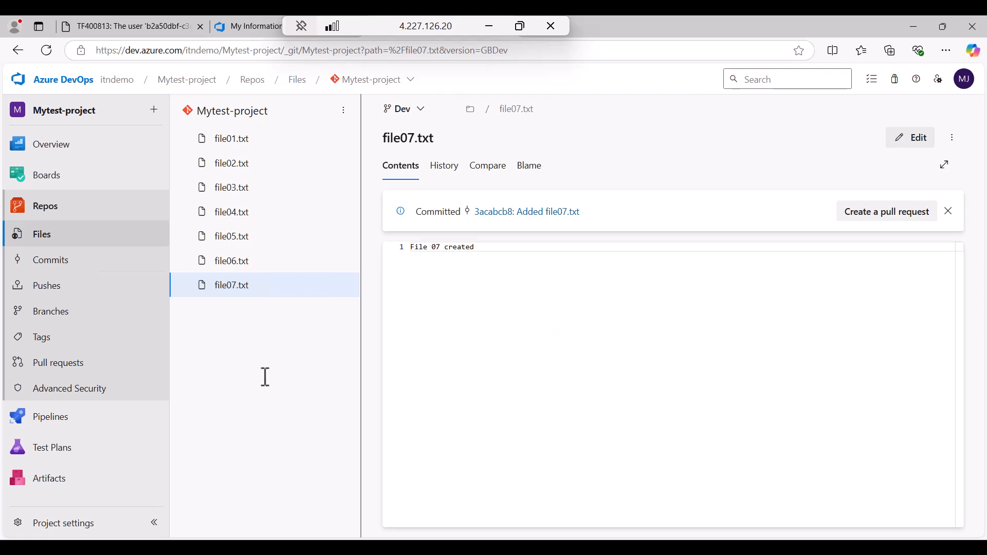
# Open the repository's branch list and check how far Dev is behind and ahead of the compare branch.
pyautogui.click(53, 313)
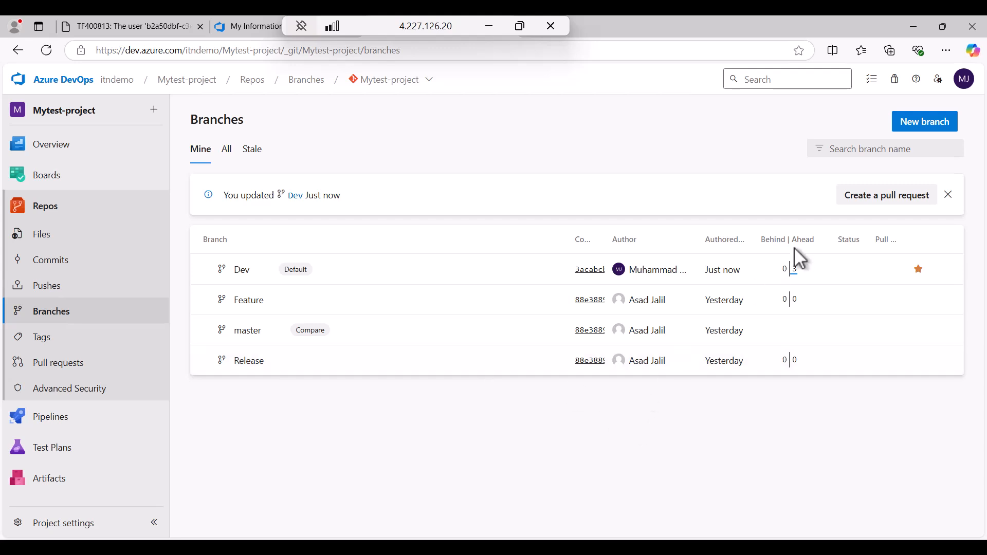
pyautogui.moveTo(796, 272)
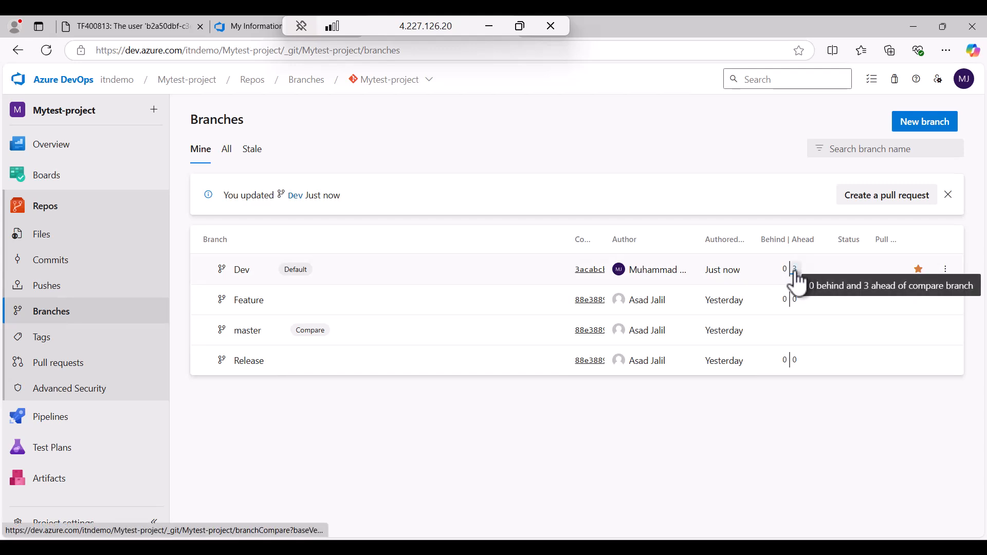